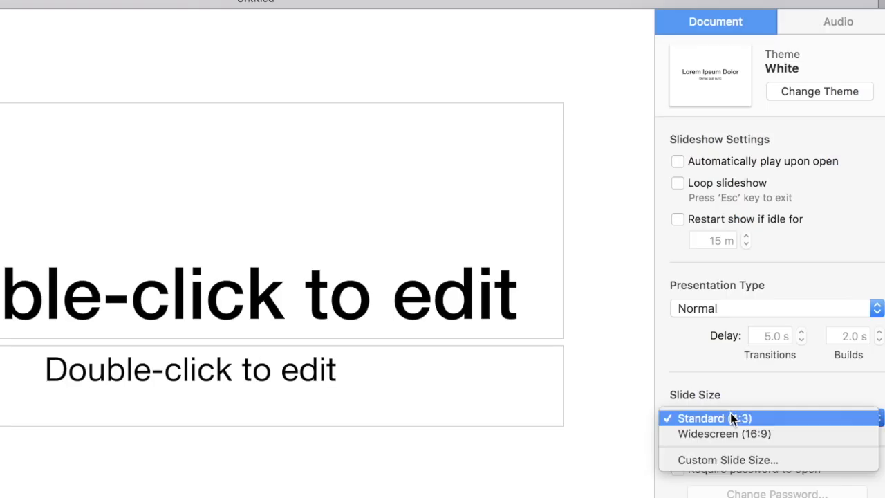
Step: Set a custom slide size of 1280 pts wide by 720 pts high
{"action": "left_click", "coordinate": [719, 460]}
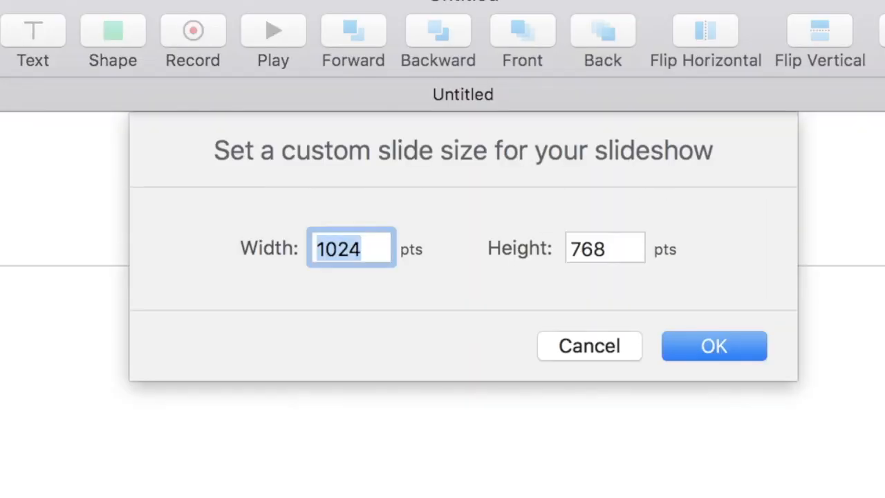
{"action": "type", "text": "1280"}
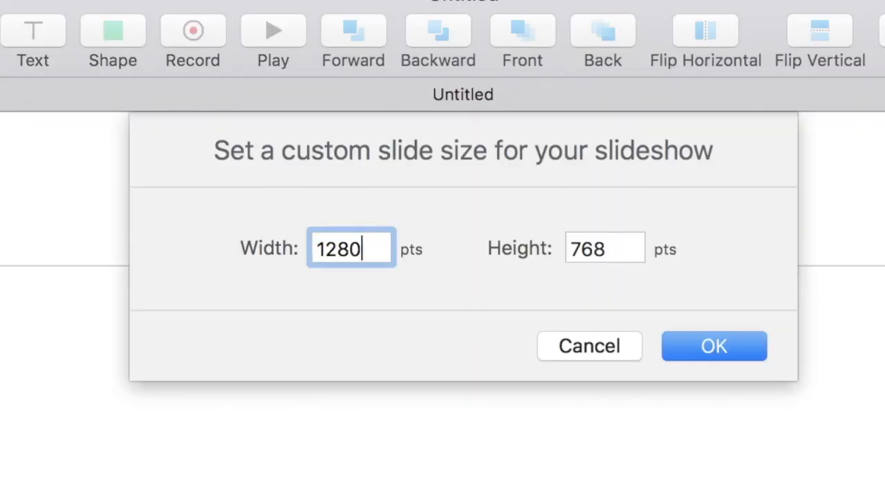
{"action": "key", "text": "Tab"}
{"action": "type", "text": "720"}
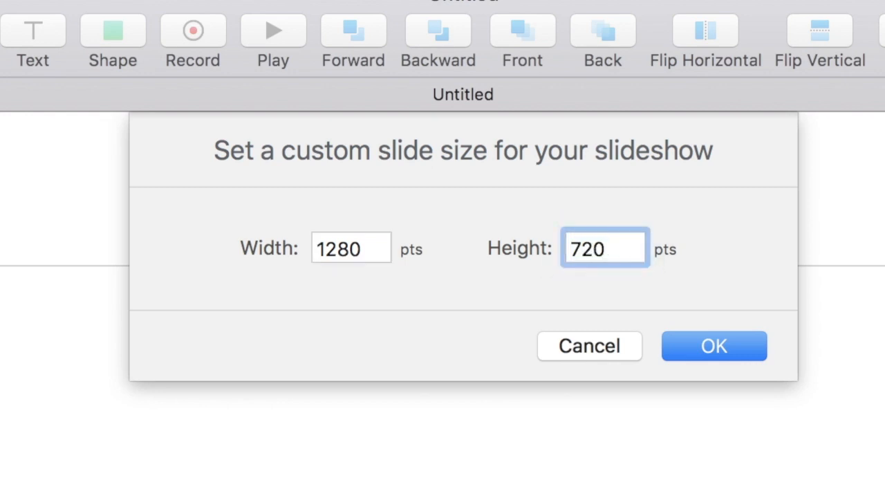
{"action": "key", "text": "Return"}
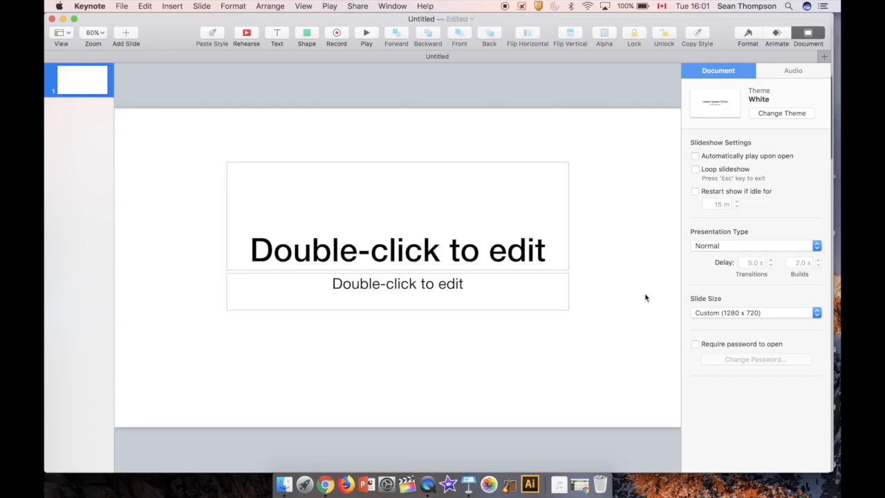
Step: Delete the title and subtitle placeholders to leave the slide blank
{"action": "key", "text": "super+a"}
{"action": "key", "text": "Delete"}
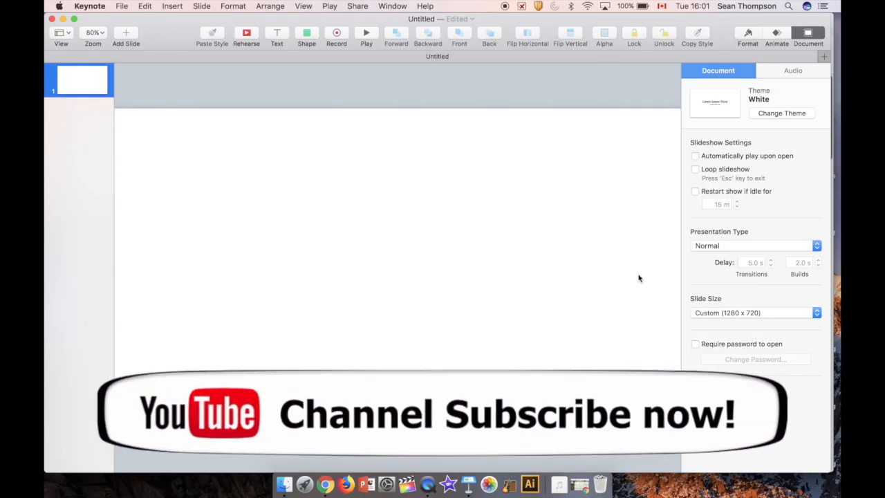
{"action": "scroll", "coordinate": [639, 278], "scroll_direction": "left", "scroll_amount": 1}
{"action": "scroll", "coordinate": [639, 278], "scroll_direction": "down", "scroll_amount": 2}
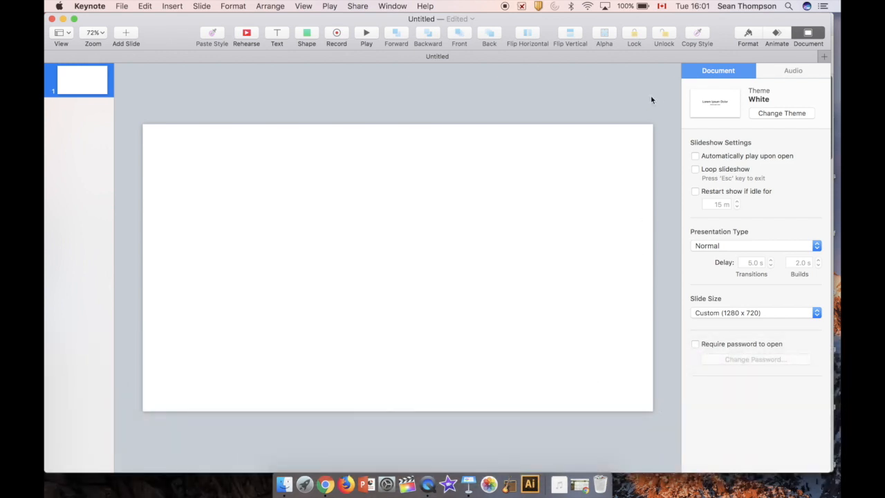
Step: Add the text "How to make white board animation video on videoscribe android apps | videoscribe tutorial |" and remove "| videoscribe" and "android apps" from it
{"action": "type", "text": "How to make white board animation video on videoscribe android apps | videoscribe tutorial |"}
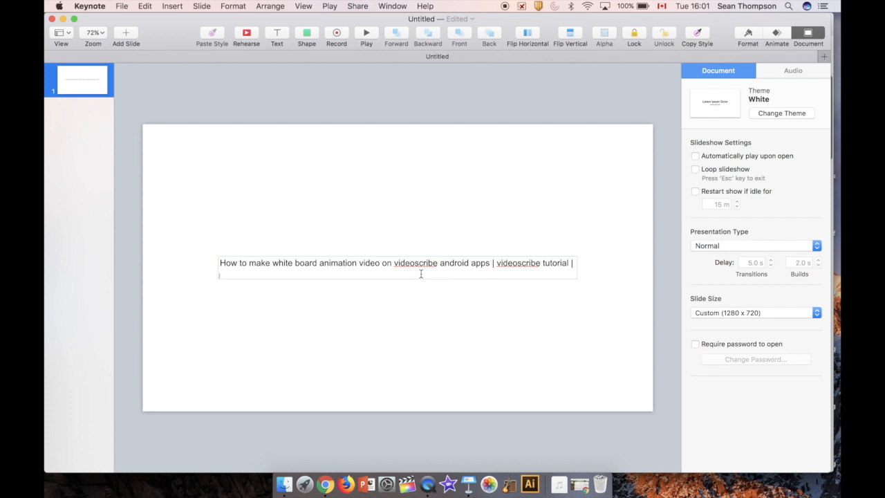
{"action": "key", "text": "Return"}
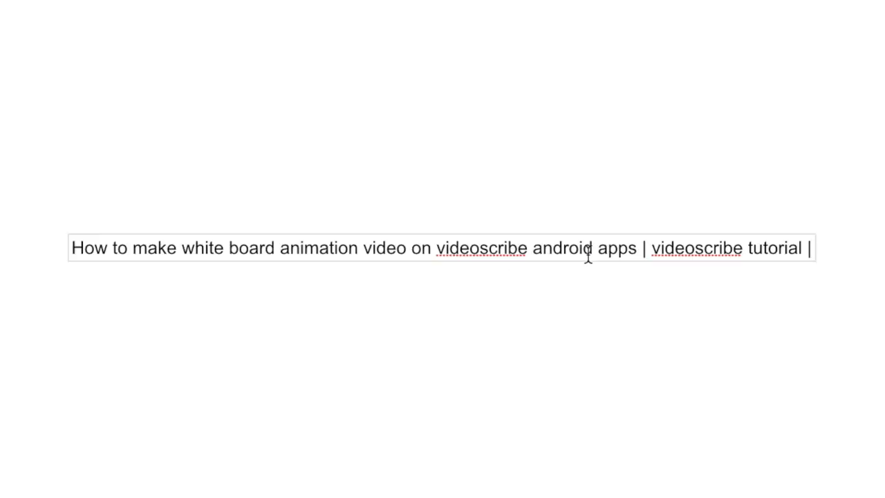
{"action": "left_click", "coordinate": [806, 248]}
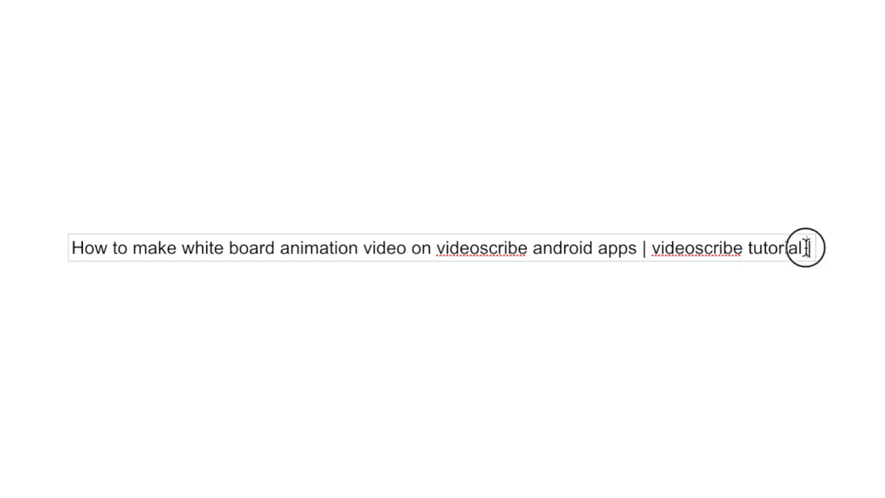
{"action": "left_click_drag", "start_coordinate": [743, 248], "coordinate": [637, 248]}
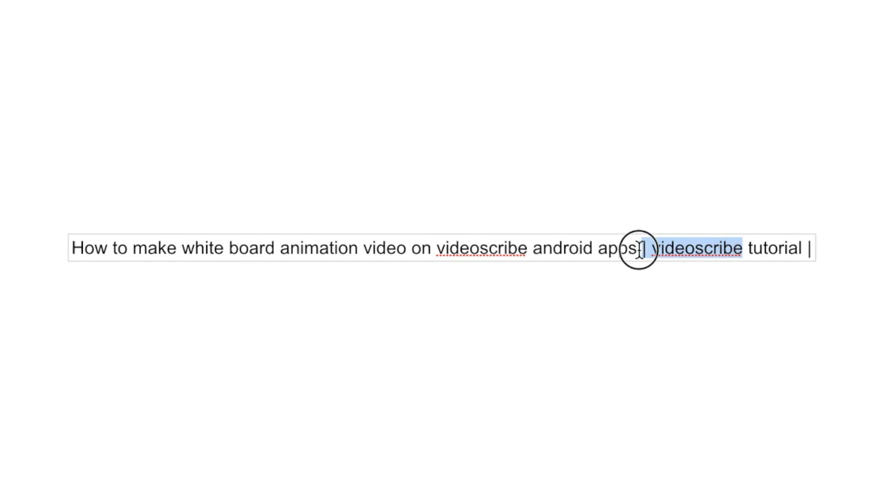
{"action": "key", "text": "BackSpace"}
{"action": "left_click_drag", "start_coordinate": [637, 247], "coordinate": [534, 249]}
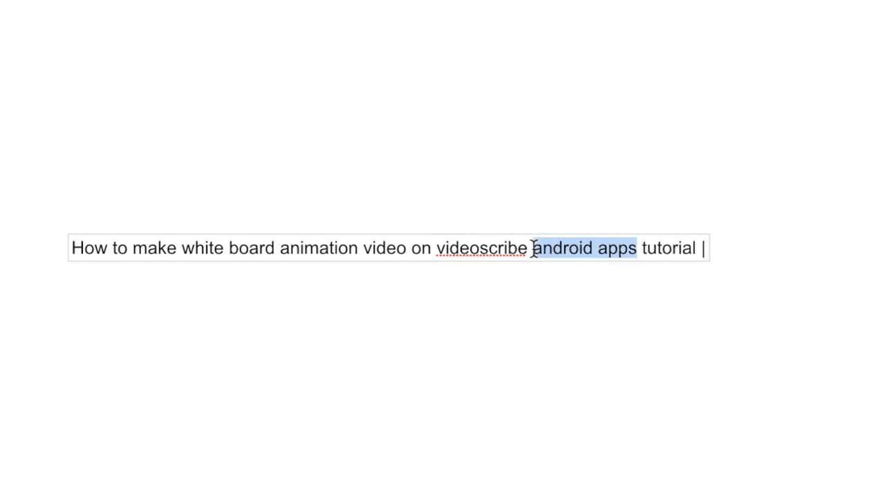
{"action": "key", "text": "BackSpace"}
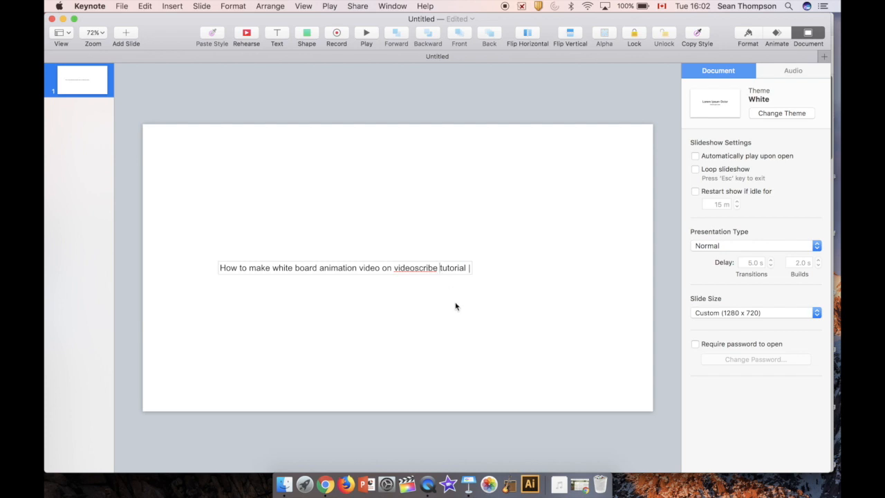
{"action": "left_click", "coordinate": [455, 306]}
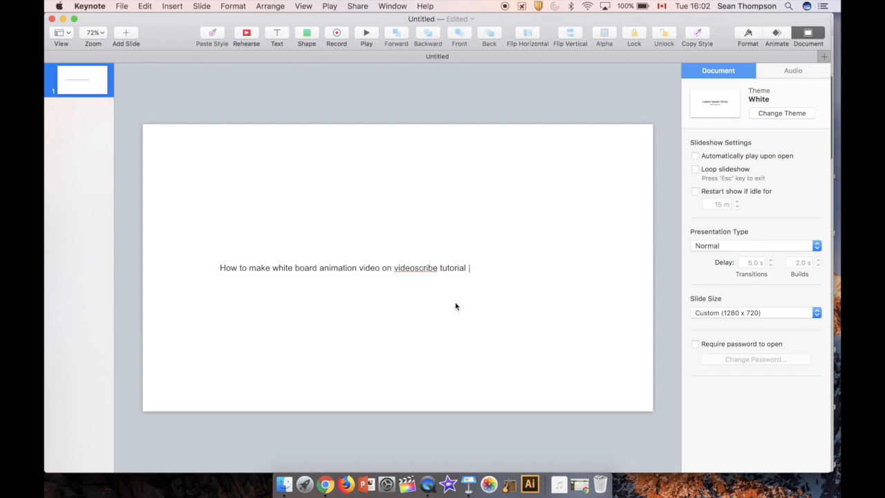
Step: Add a text box near the slide's upper edge reading "Make incredible whiteboard animations tutorial"
{"action": "left_click", "coordinate": [277, 34]}
{"action": "type", "text": "Make incredible whiteboard animations"}
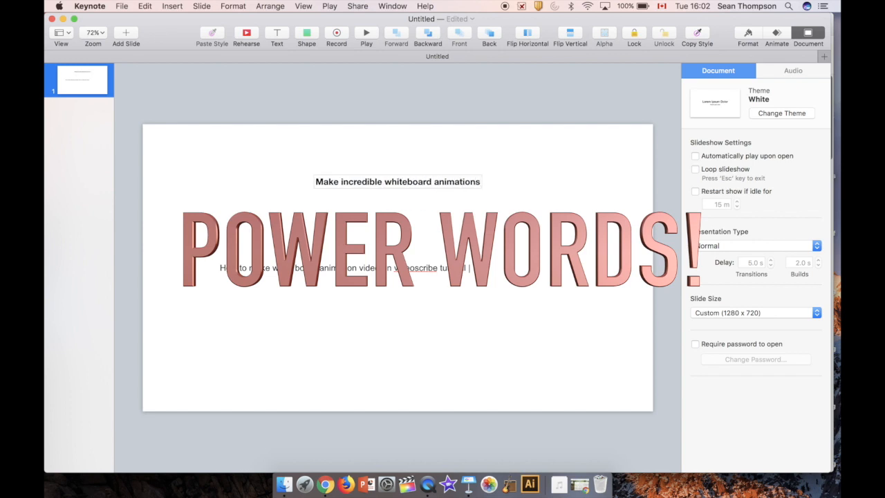
{"action": "type", "text": " tutorial"}
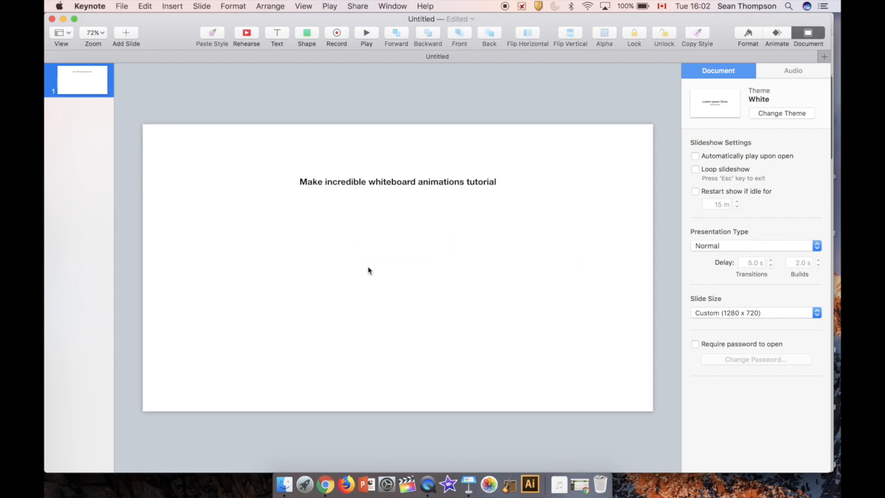
Step: Change the font of the whole "Make incredible whiteboard animations tutorial" text to BadaBoom BB
{"action": "key", "text": "super+a"}
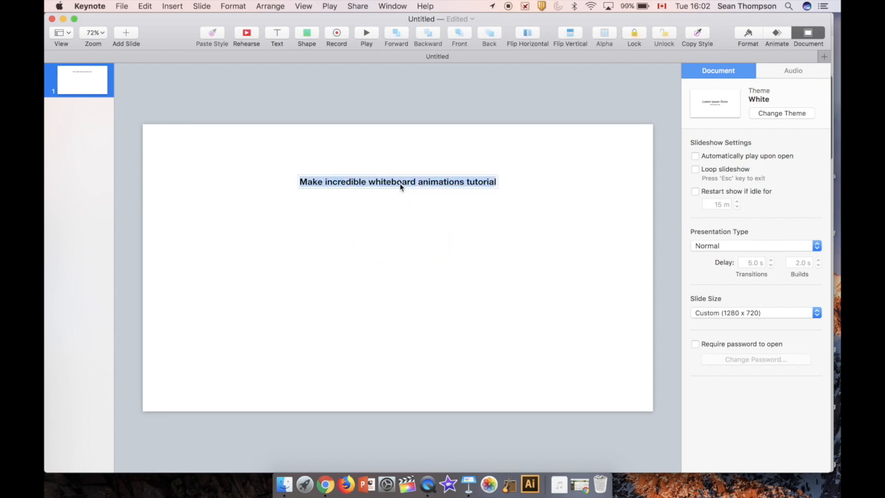
{"action": "left_click", "coordinate": [749, 39]}
{"action": "left_click", "coordinate": [755, 71]}
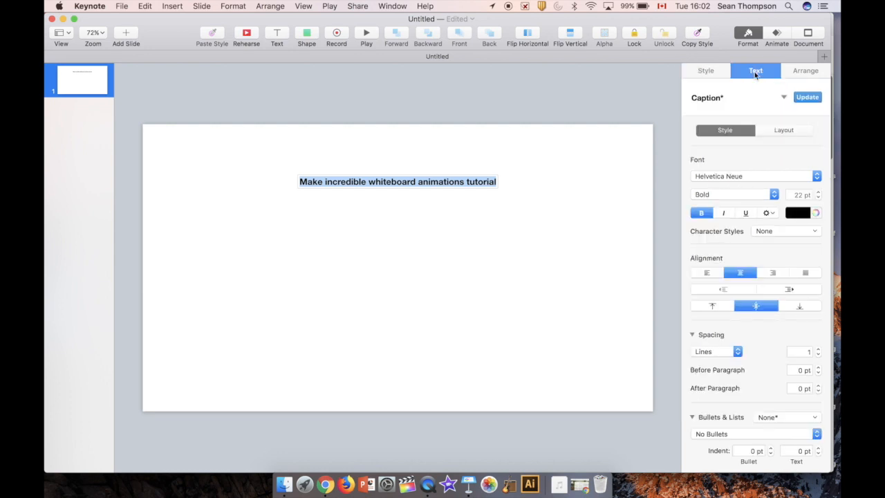
{"action": "left_click", "coordinate": [724, 178]}
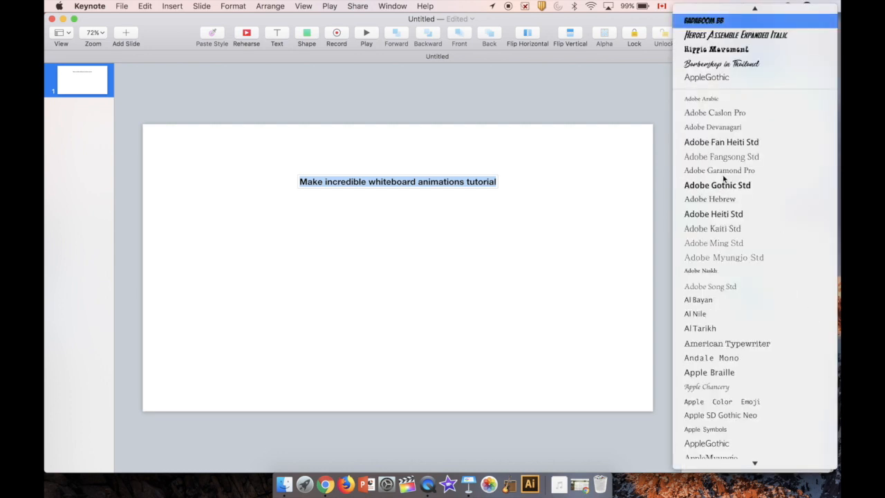
{"action": "key", "text": "Return"}
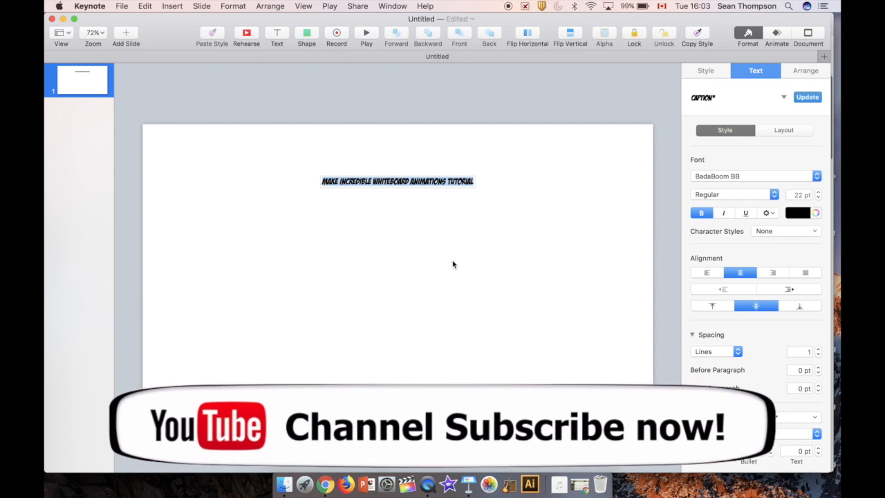
Step: Try a font size of 160 pt on the whole title, and settle on 120 pt
{"action": "double_click", "coordinate": [798, 194]}
{"action": "type", "text": "16"}
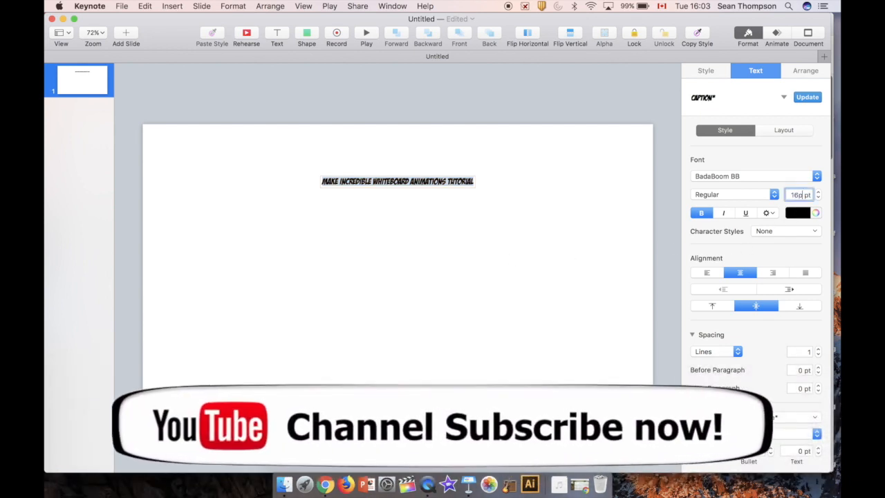
{"action": "type", "text": "0"}
{"action": "key", "text": "Return"}
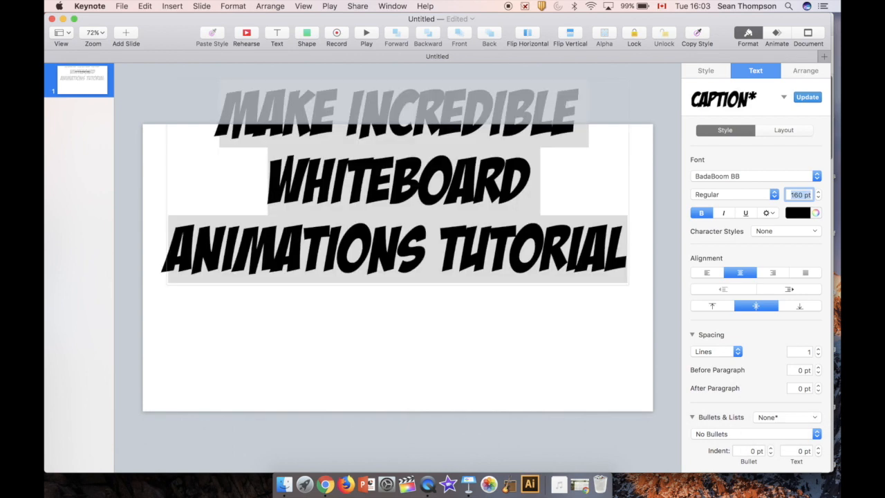
{"action": "type", "text": "120"}
{"action": "key", "text": "Return"}
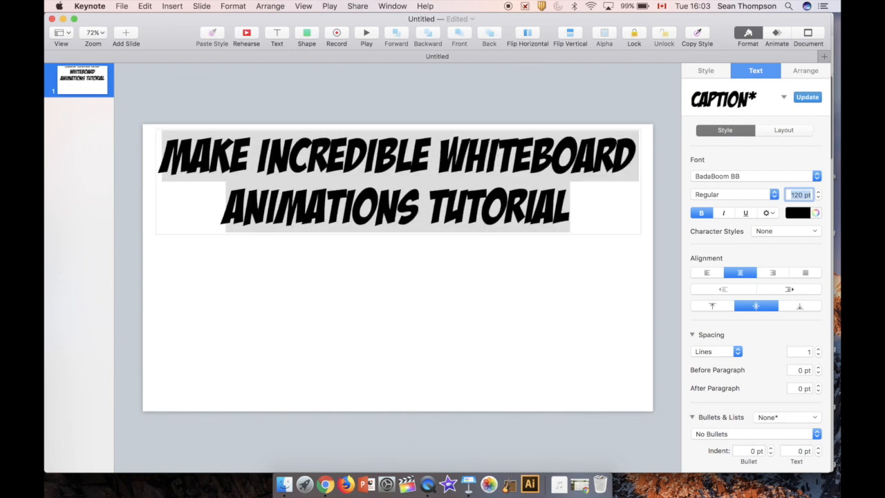
Step: Enlarge only the word "Incredible" in the title to 158 pt
{"action": "double_click", "coordinate": [430, 216]}
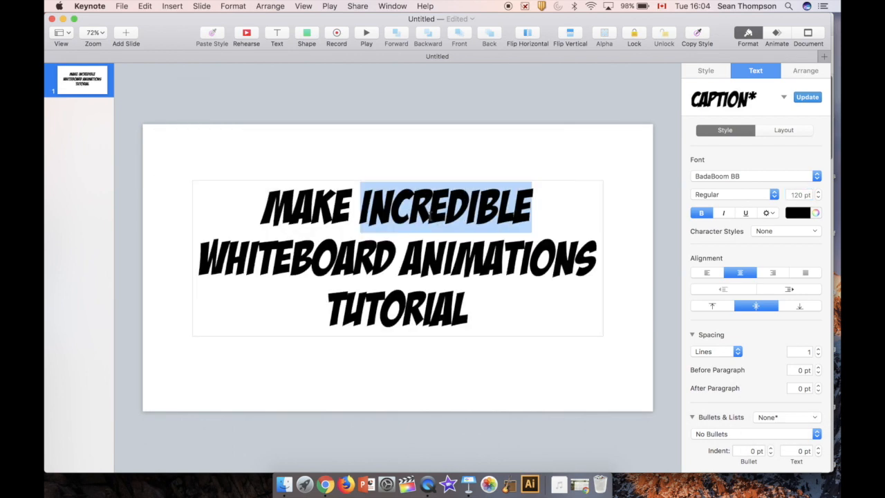
{"action": "key", "text": "super+plus"}
{"action": "key", "text": "super+plus"}
{"action": "key", "text": "super+plus"}
{"action": "key", "text": "super+plus"}
{"action": "key", "text": "super+plus"}
{"action": "key", "text": "super+plus"}
{"action": "key", "text": "super+plus"}
{"action": "key", "text": "super+plus"}
{"action": "key", "text": "super+plus"}
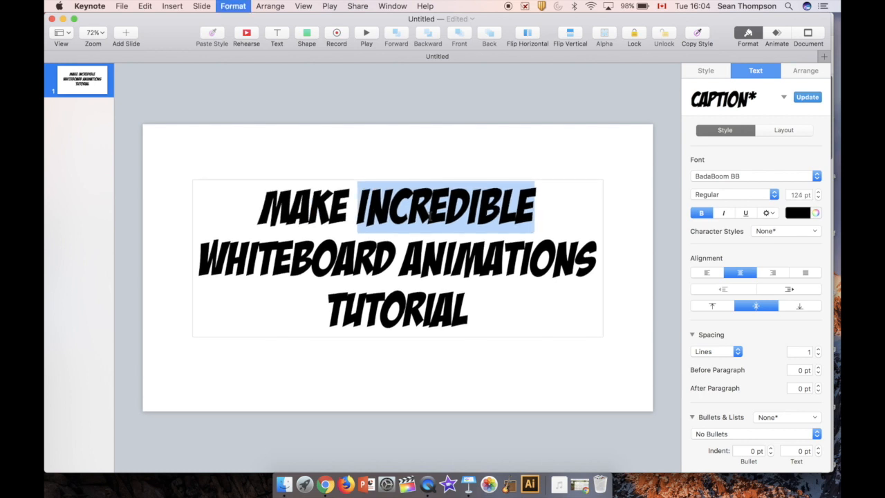
{"action": "key", "text": "super+plus"}
{"action": "key", "text": "super+plus"}
{"action": "key", "text": "super+plus"}
{"action": "key", "text": "super+plus"}
{"action": "key", "text": "super+plus"}
{"action": "key", "text": "super+plus"}
{"action": "key", "text": "super+plus"}
{"action": "key", "text": "super+plus"}
{"action": "key", "text": "super+plus"}
{"action": "key", "text": "super+plus"}
{"action": "key", "text": "super+plus"}
{"action": "key", "text": "super+plus"}
{"action": "key", "text": "super+plus"}
{"action": "key", "text": "super+plus"}
{"action": "key", "text": "super+plus"}
{"action": "key", "text": "super+plus"}
{"action": "key", "text": "super+plus"}
{"action": "key", "text": "super+plus"}
{"action": "key", "text": "super+plus"}
{"action": "key", "text": "super+plus"}
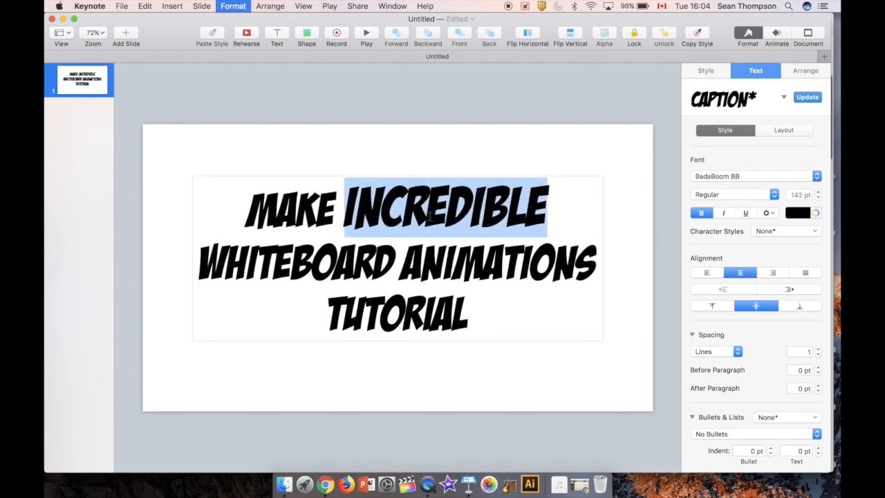
{"action": "key", "text": "super+plus"}
{"action": "key", "text": "super+plus"}
{"action": "key", "text": "super+plus"}
{"action": "key", "text": "super+plus"}
{"action": "key", "text": "super+plus"}
{"action": "key", "text": "super+plus"}
{"action": "key", "text": "super+plus"}
{"action": "key", "text": "super+plus"}
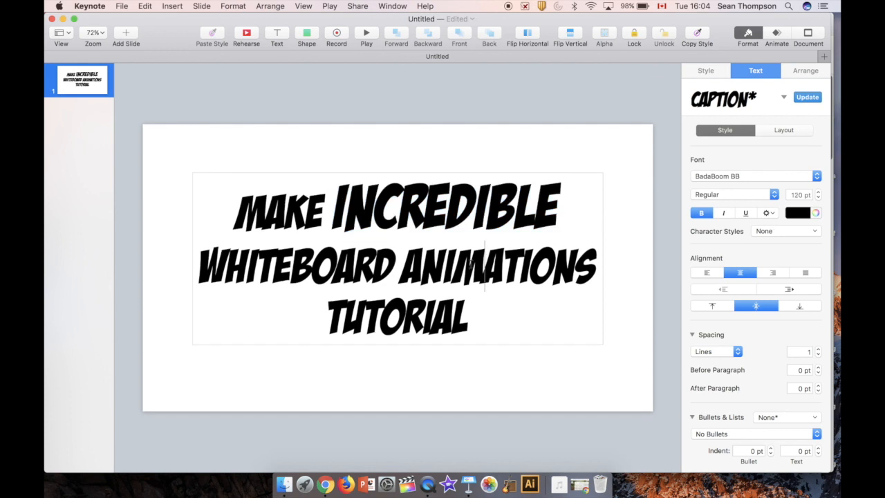
Step: Enlarge only the word "Animations" in the title to 141 pt and deselect the text
{"action": "double_click", "coordinate": [469, 265]}
{"action": "key", "text": "super+plus"}
{"action": "key", "text": "super+plus"}
{"action": "key", "text": "super+plus"}
{"action": "key", "text": "super+plus"}
{"action": "key", "text": "super+plus"}
{"action": "key", "text": "super+plus"}
{"action": "key", "text": "super+plus"}
{"action": "key", "text": "super+plus"}
{"action": "key", "text": "super+plus"}
{"action": "key", "text": "super+plus"}
{"action": "key", "text": "super+plus"}
{"action": "key", "text": "super+plus"}
{"action": "key", "text": "super+plus"}
{"action": "key", "text": "super+plus"}
{"action": "key", "text": "super+plus"}
{"action": "key", "text": "super+plus"}
{"action": "key", "text": "super+plus"}
{"action": "key", "text": "super+plus"}
{"action": "key", "text": "super+plus"}
{"action": "key", "text": "super+plus"}
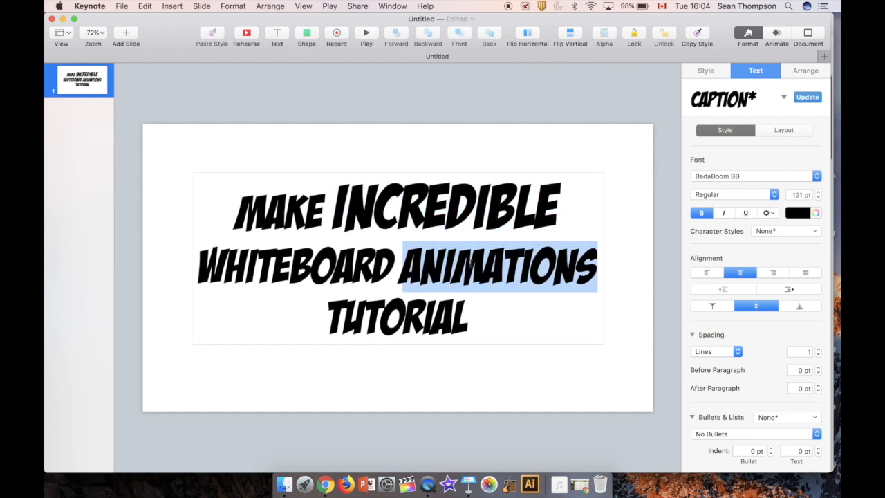
{"action": "left_click", "coordinate": [428, 397]}
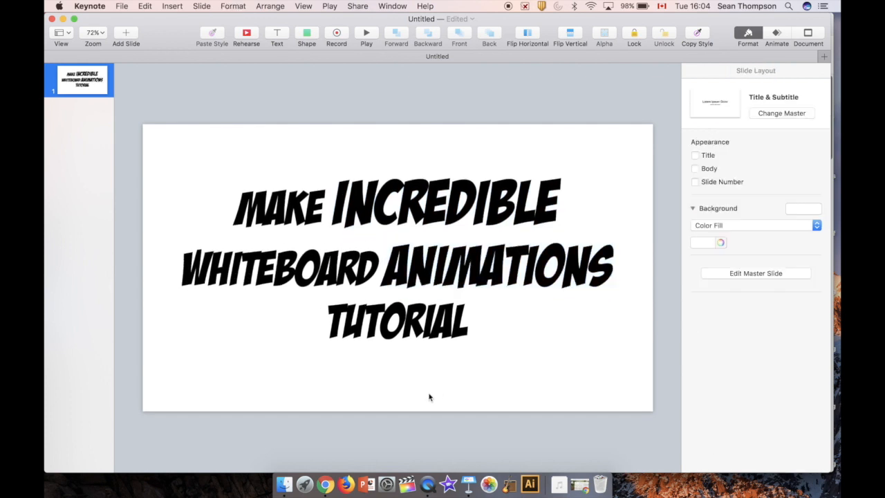
Step: Copy the word "Incredible" from the title and paste it onto the slide as a separate text box
{"action": "double_click", "coordinate": [435, 205]}
{"action": "key", "text": "super+c"}
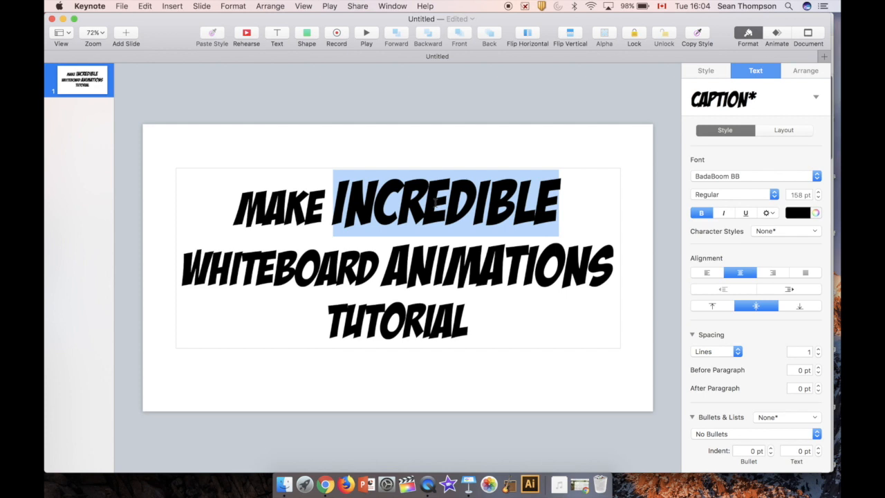
{"action": "left_click", "coordinate": [490, 132]}
{"action": "key", "text": "super+v"}
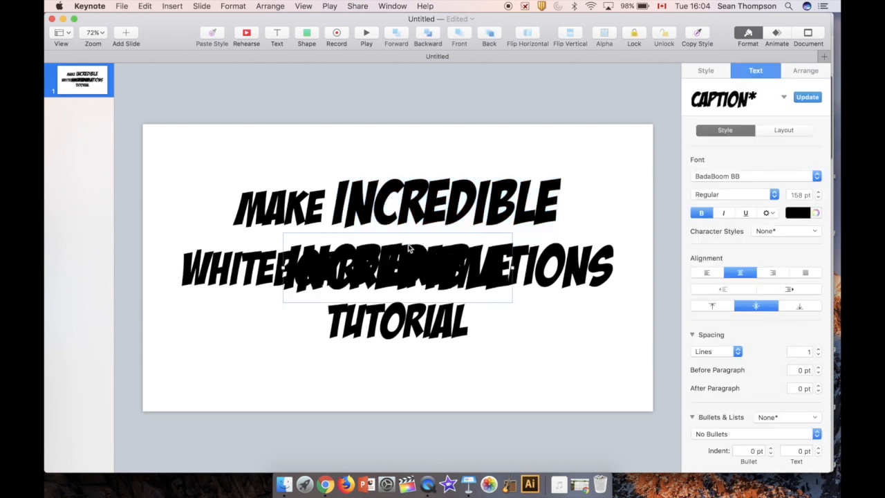
Step: Colour the pasted "Incredible" Maraschino red and place it over the black original, offset slightly up and left like a drop shadow
{"action": "double_click", "coordinate": [404, 255]}
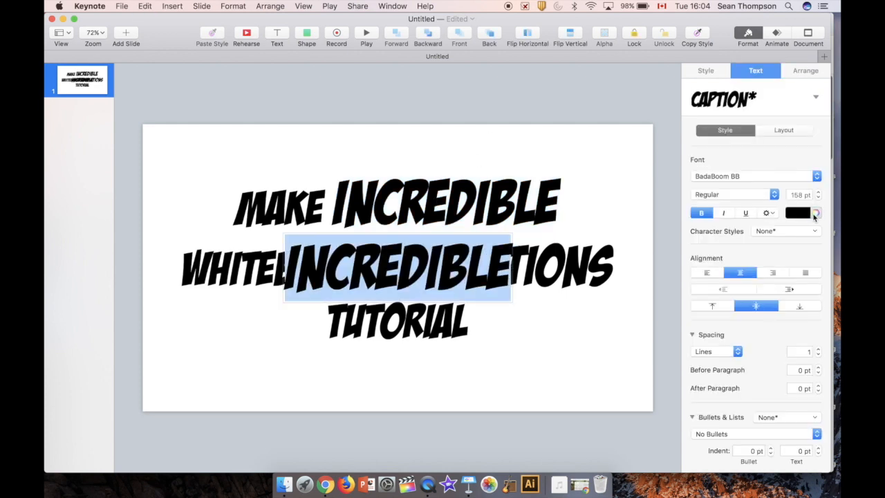
{"action": "left_click", "coordinate": [815, 213]}
{"action": "left_click", "coordinate": [560, 321]}
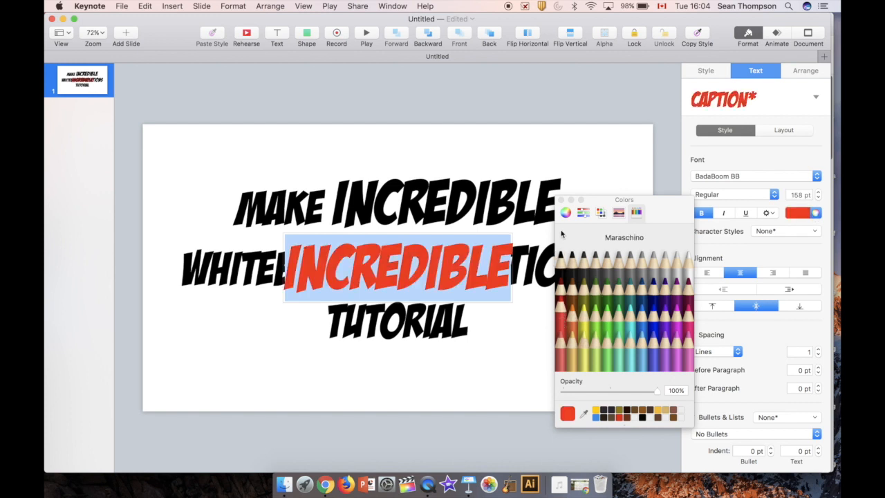
{"action": "left_click", "coordinate": [561, 199]}
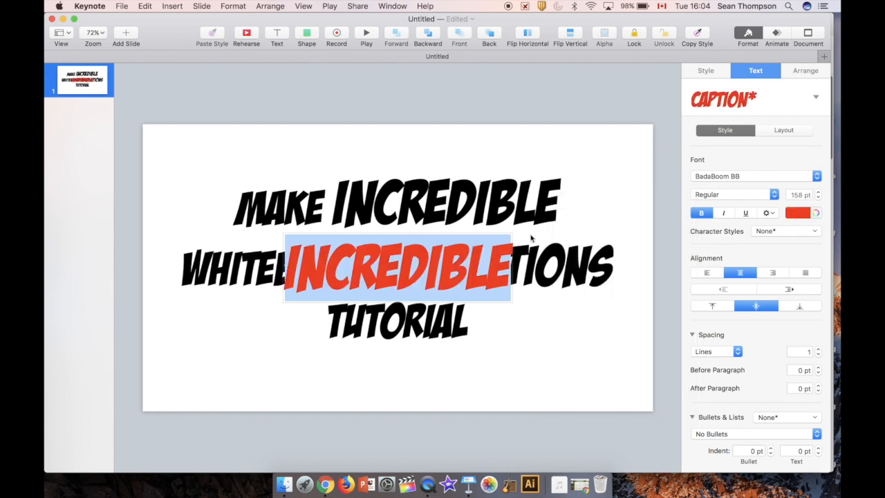
{"action": "left_click", "coordinate": [512, 256]}
{"action": "left_click_drag", "start_coordinate": [475, 288], "coordinate": [521, 221]}
Step: Enlarge only the word "Animations" in the title to 167 pt
{"action": "triple_click", "coordinate": [491, 263]}
{"action": "double_click", "coordinate": [491, 263]}
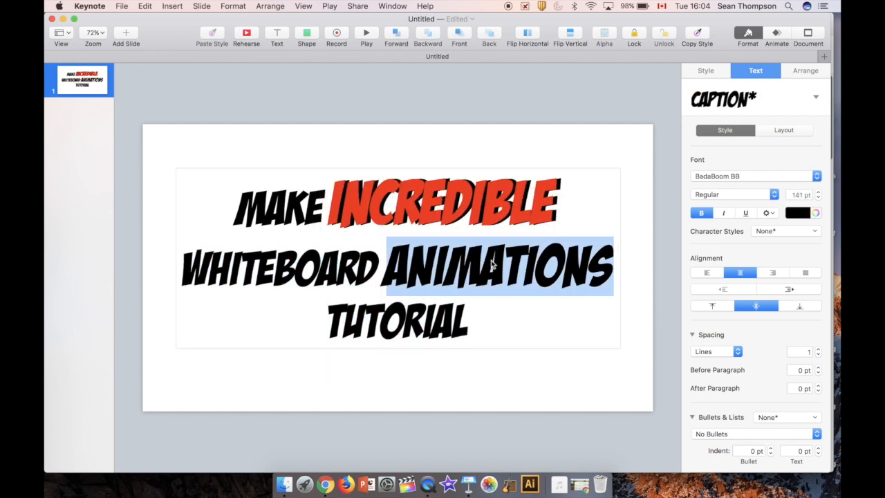
{"action": "key", "text": "super+plus"}
{"action": "key", "text": "super+plus"}
{"action": "key", "text": "super+plus"}
{"action": "key", "text": "super+plus"}
{"action": "key", "text": "super+plus"}
{"action": "key", "text": "super+plus"}
{"action": "key", "text": "super+plus"}
{"action": "key", "text": "super+plus"}
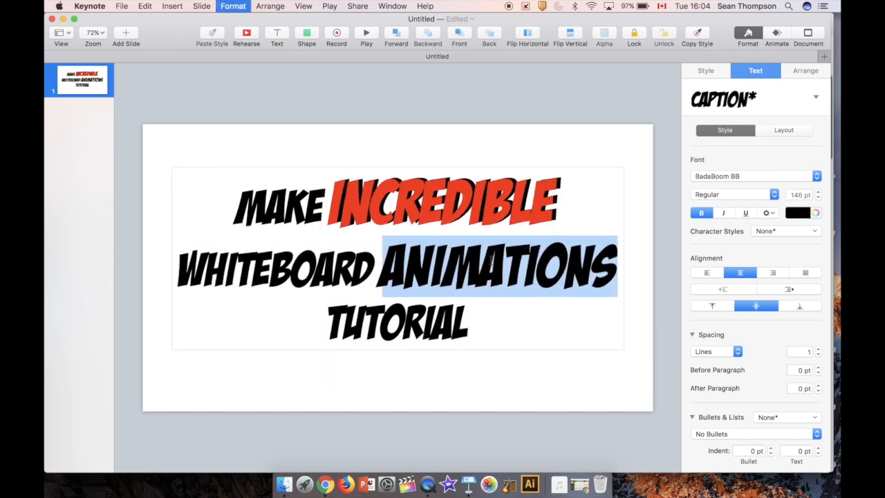
{"action": "key", "text": "super+plus"}
{"action": "key", "text": "super+plus"}
{"action": "key", "text": "super+plus"}
{"action": "key", "text": "super+plus"}
{"action": "key", "text": "super+plus"}
{"action": "key", "text": "super+plus"}
{"action": "key", "text": "super+plus"}
{"action": "key", "text": "super+plus"}
{"action": "key", "text": "super+plus"}
{"action": "key", "text": "super+plus"}
{"action": "key", "text": "super+plus"}
{"action": "key", "text": "super+plus"}
{"action": "key", "text": "super+plus"}
{"action": "key", "text": "super+plus"}
{"action": "key", "text": "super+plus"}
{"action": "key", "text": "super+plus"}
{"action": "key", "text": "super+plus"}
{"action": "key", "text": "super+plus"}
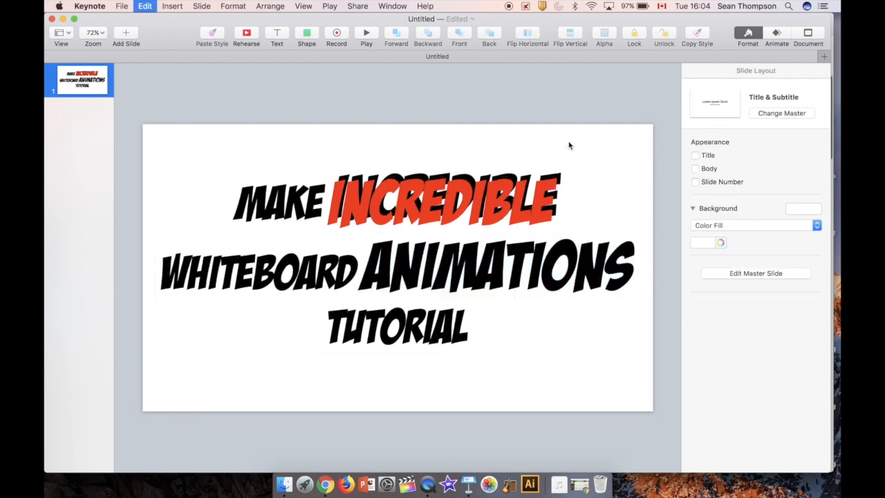
Step: Colour the pasted copy of "Animations" Spring green and place it over the black original, offset slightly up and left like a drop shadow
{"action": "left_click", "coordinate": [815, 214]}
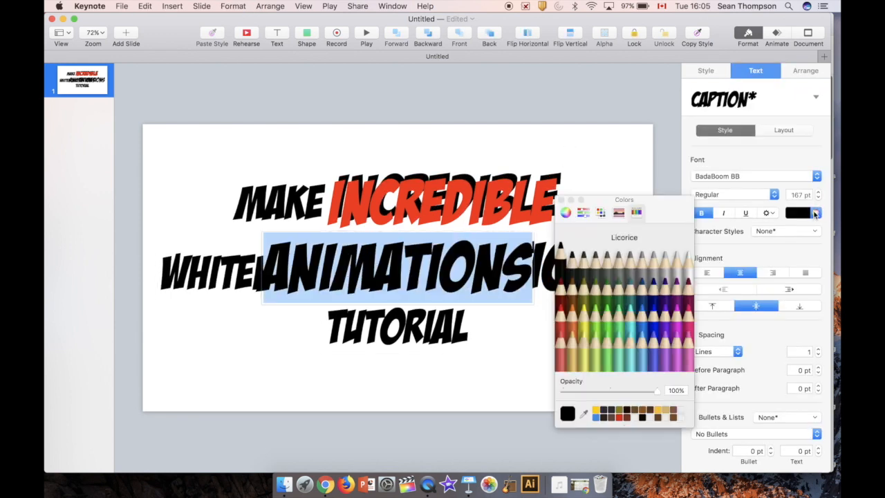
{"action": "left_click", "coordinate": [608, 307]}
{"action": "left_click", "coordinate": [561, 200]}
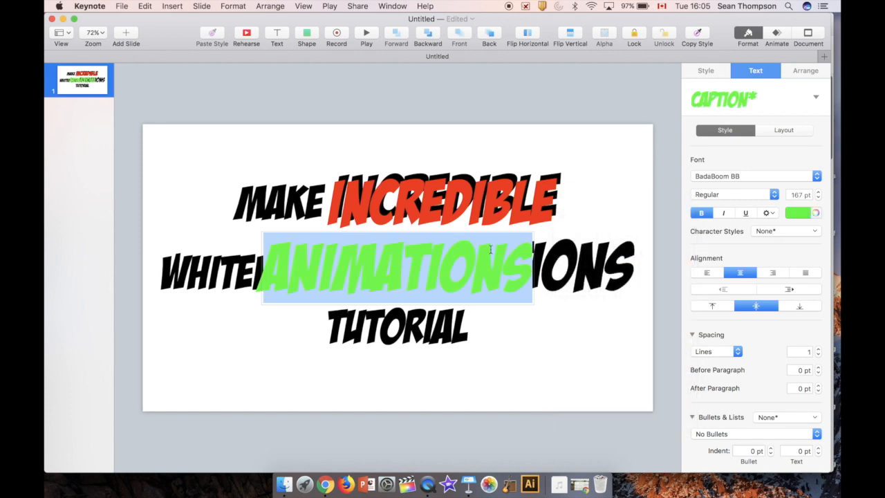
{"action": "left_click", "coordinate": [490, 343]}
{"action": "left_click_drag", "start_coordinate": [486, 280], "coordinate": [583, 280]}
{"action": "left_click", "coordinate": [577, 361]}
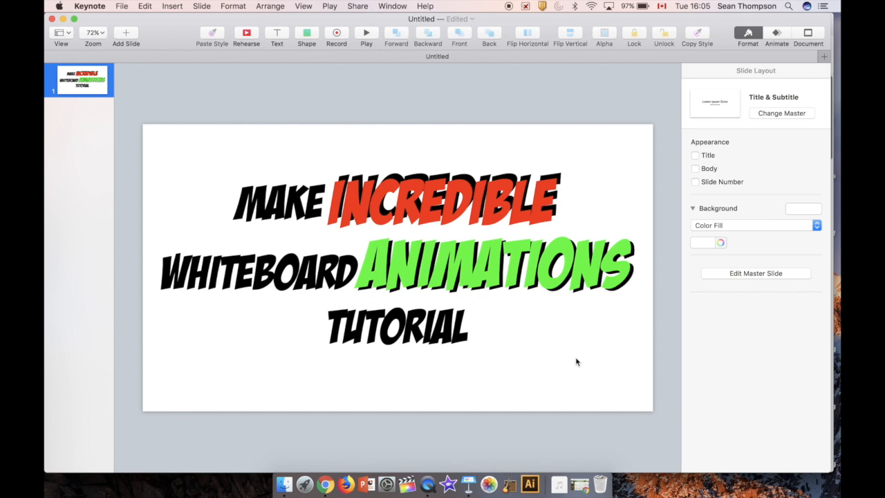
Step: Move the red "Incredible" slightly up over its black original so only a thin shadow shows, and deselect it
{"action": "left_click_drag", "start_coordinate": [436, 218], "coordinate": [433, 216]}
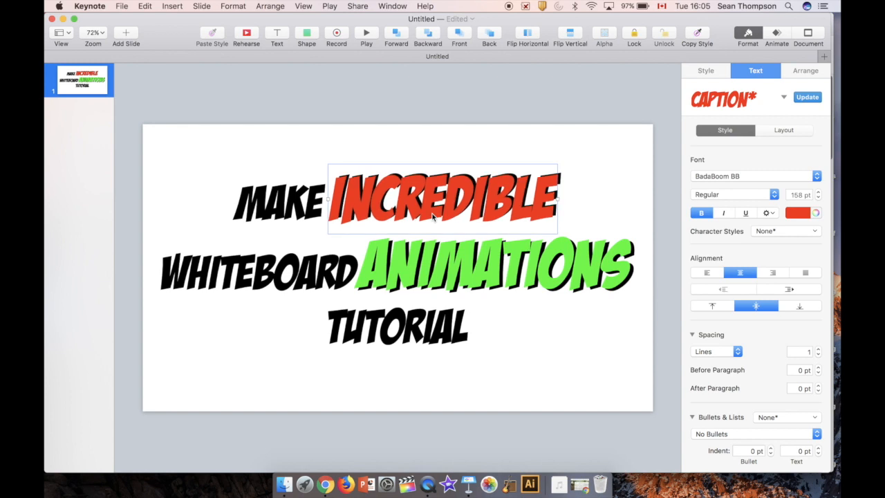
{"action": "left_click", "coordinate": [525, 353]}
{"action": "left_click", "coordinate": [552, 114]}
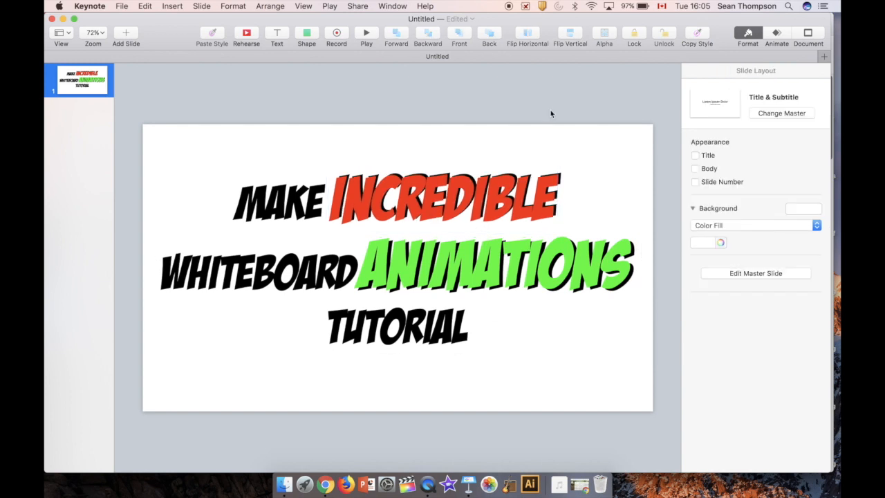
Step: Switch to Chrome and run a Google image search for "android logo" in a new tab
{"action": "key", "text": "super+Tab"}
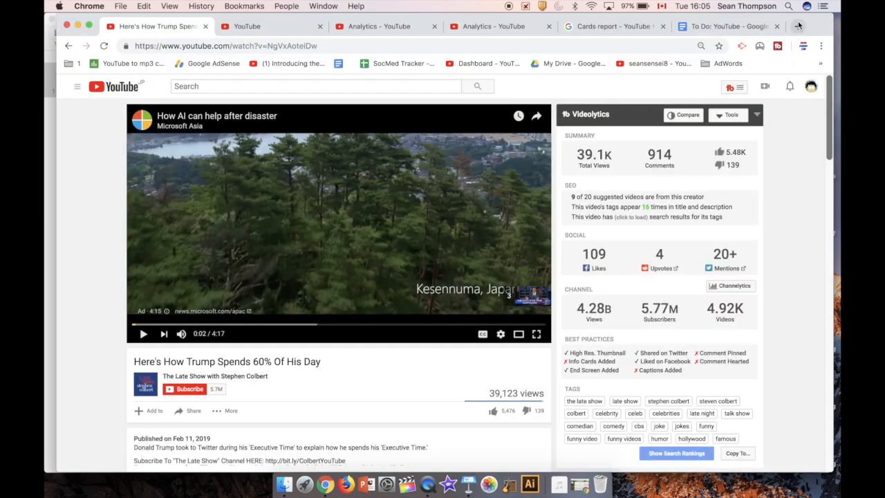
{"action": "left_click", "coordinate": [798, 25]}
{"action": "type", "text": "android logo"}
{"action": "key", "text": "Return"}
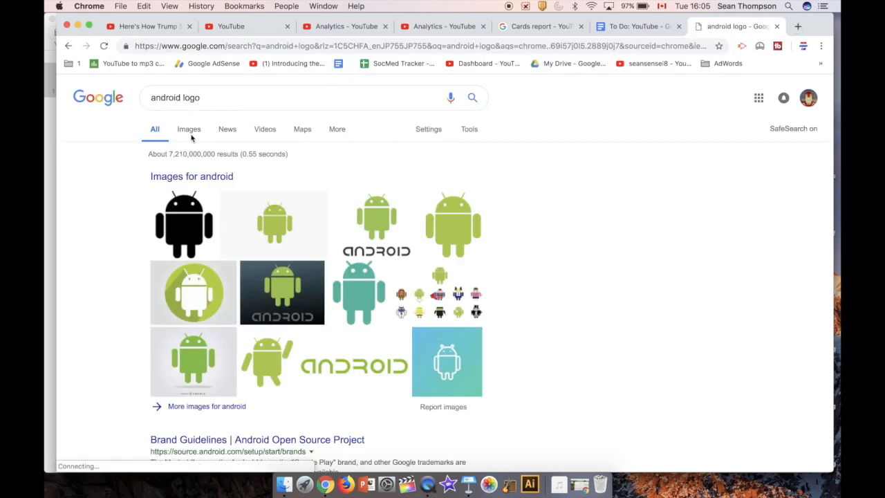
{"action": "left_click", "coordinate": [189, 129]}
Step: Copy the solid black Android logo from the image results and paste it onto the Keynote slide
{"action": "left_click", "coordinate": [133, 250]}
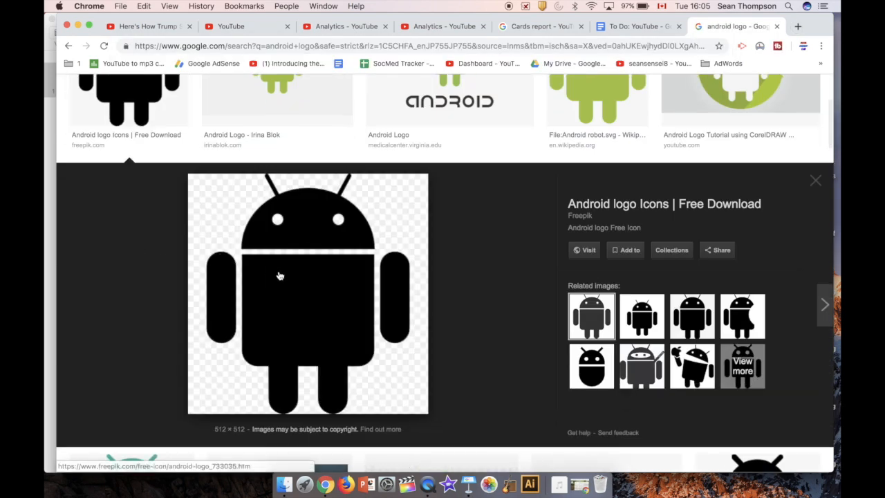
{"action": "right_click", "coordinate": [280, 275]}
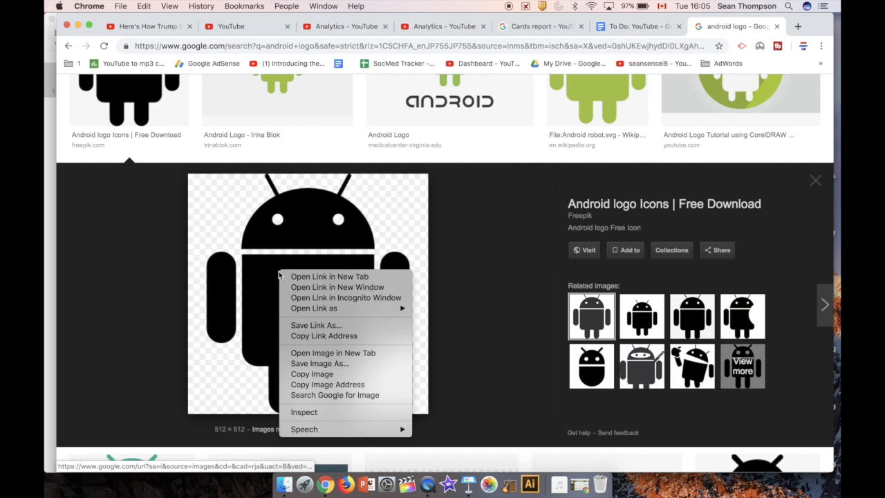
{"action": "left_click", "coordinate": [322, 374]}
{"action": "key", "text": "super+Tab"}
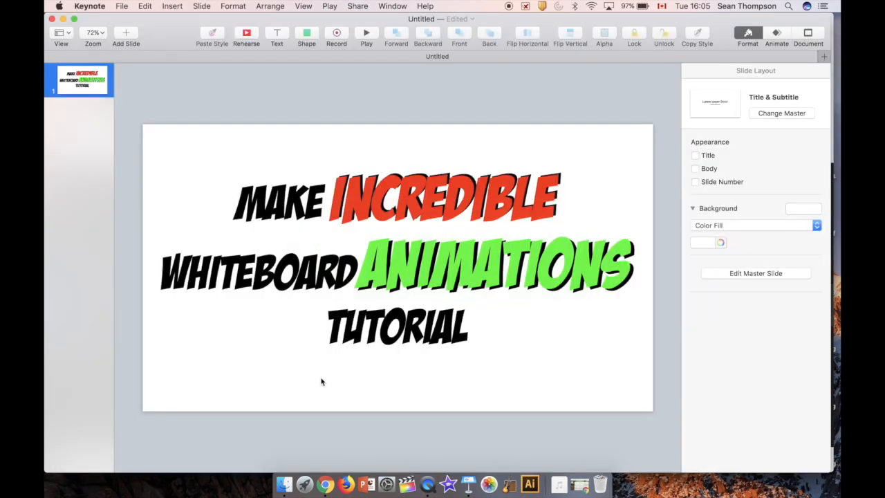
{"action": "key", "text": "super+v"}
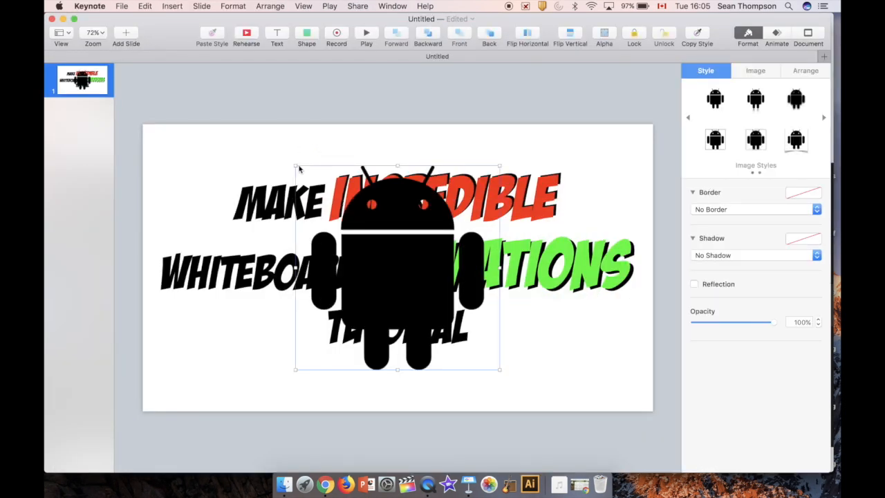
Step: Shrink the Android logo and place it in the slide's lower-right corner, clear of the title
{"action": "left_click_drag", "start_coordinate": [295, 166], "coordinate": [388, 243]}
{"action": "left_click_drag", "start_coordinate": [428, 322], "coordinate": [546, 355]}
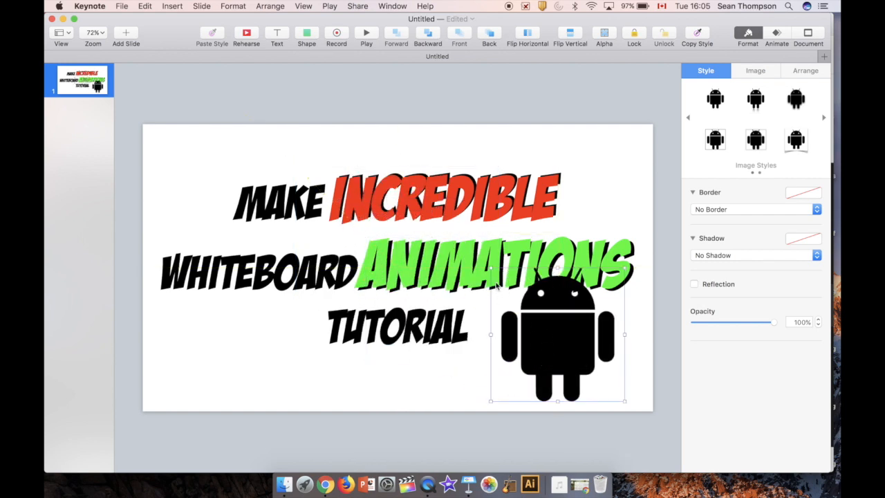
{"action": "left_click_drag", "start_coordinate": [491, 273], "coordinate": [527, 318]}
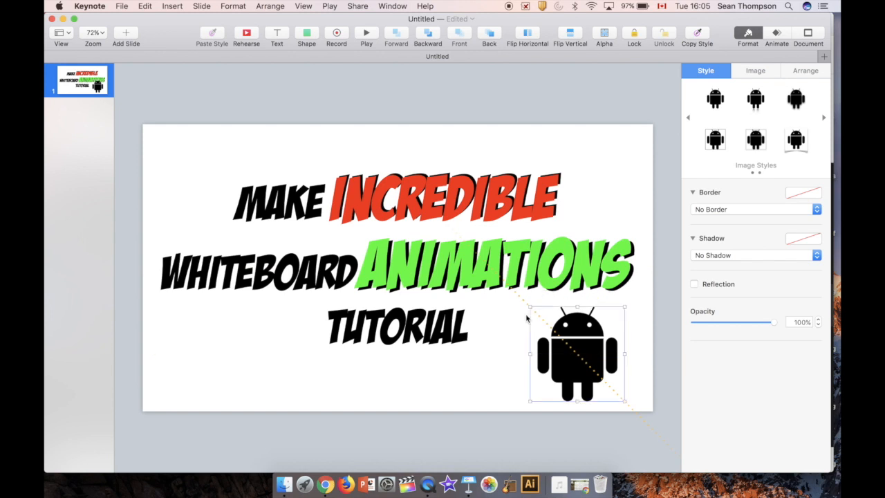
Step: Duplicate the Android logo as a smaller copy in the slide's upper-left corner and set the copy's opacity to 39%
{"action": "key", "text": "super+d"}
{"action": "left_click_drag", "start_coordinate": [598, 361], "coordinate": [241, 195]}
{"action": "left_click_drag", "start_coordinate": [270, 240], "coordinate": [202, 194]}
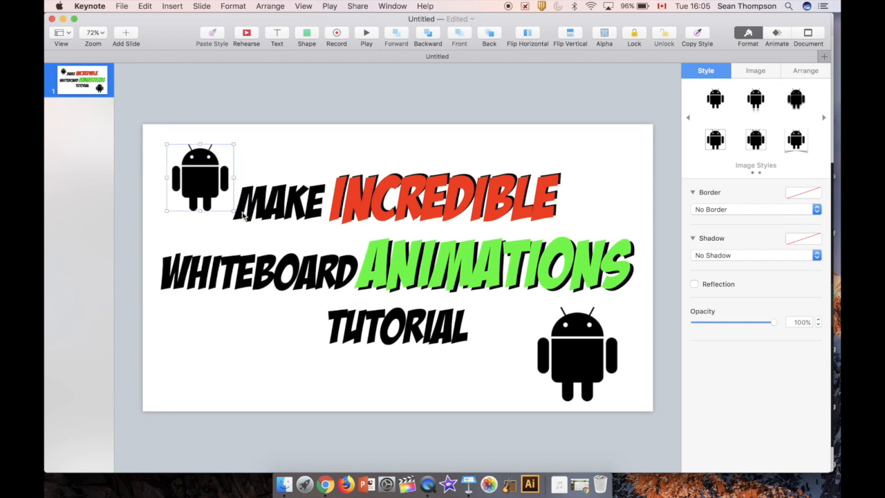
{"action": "left_click_drag", "start_coordinate": [235, 213], "coordinate": [221, 199]}
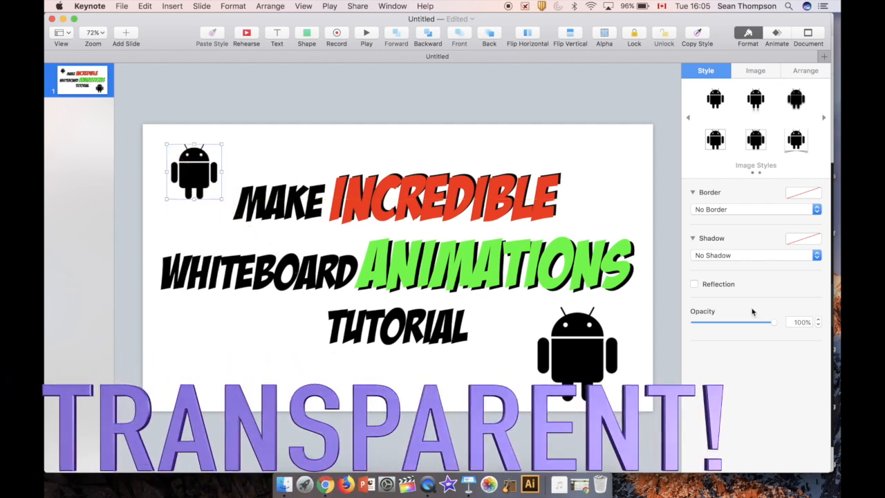
{"action": "left_click_drag", "start_coordinate": [775, 325], "coordinate": [725, 326]}
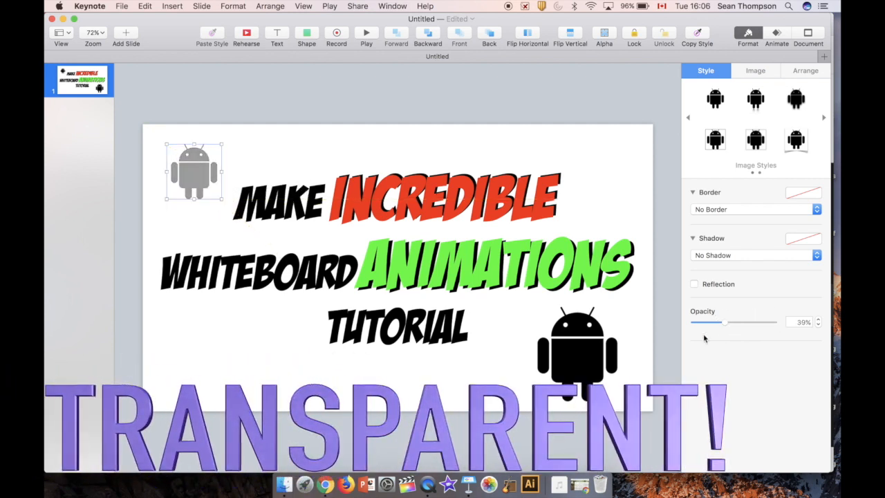
Step: Shrink the lower-right Android logo, set its opacity to 52% and shift it slightly up and left
{"action": "left_click", "coordinate": [578, 343]}
{"action": "left_click_drag", "start_coordinate": [529, 306], "coordinate": [569, 327]}
{"action": "left_click", "coordinate": [736, 323]}
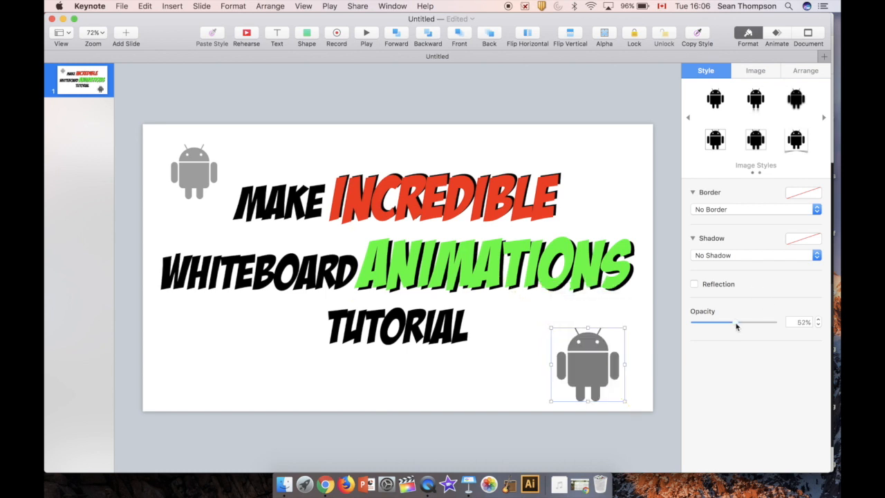
{"action": "left_click", "coordinate": [628, 373]}
{"action": "left_click_drag", "start_coordinate": [594, 369], "coordinate": [579, 363]}
{"action": "left_click", "coordinate": [647, 366]}
Step: Draw a closed triangle with the pen across the slide's top edge, about 1304 by 232 pt, widest at the left and tapering to the right
{"action": "left_click", "coordinate": [307, 33]}
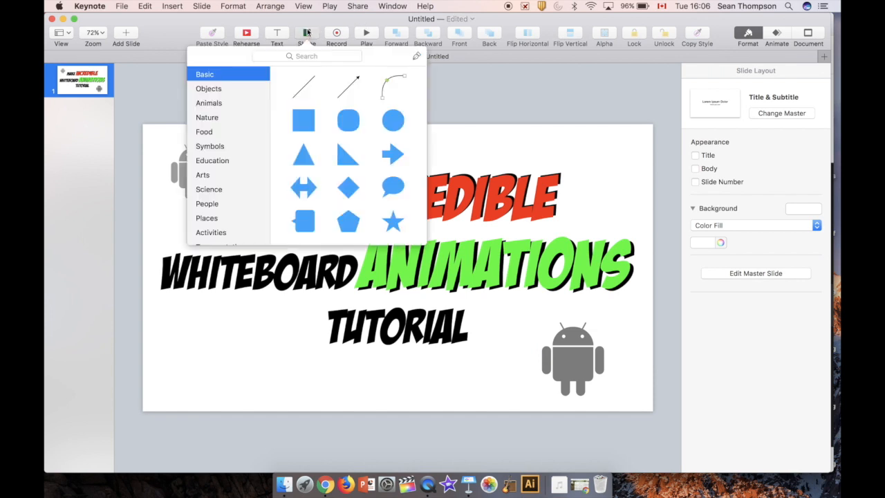
{"action": "left_click", "coordinate": [417, 58]}
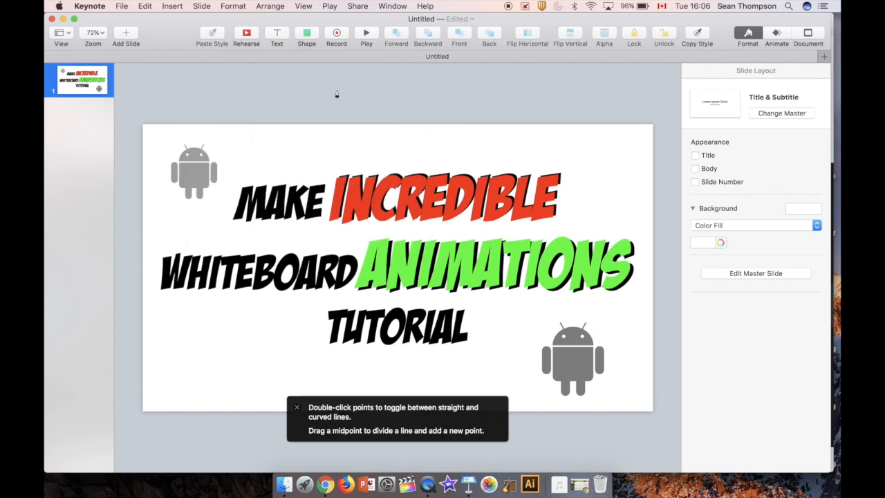
{"action": "left_click", "coordinate": [651, 109]}
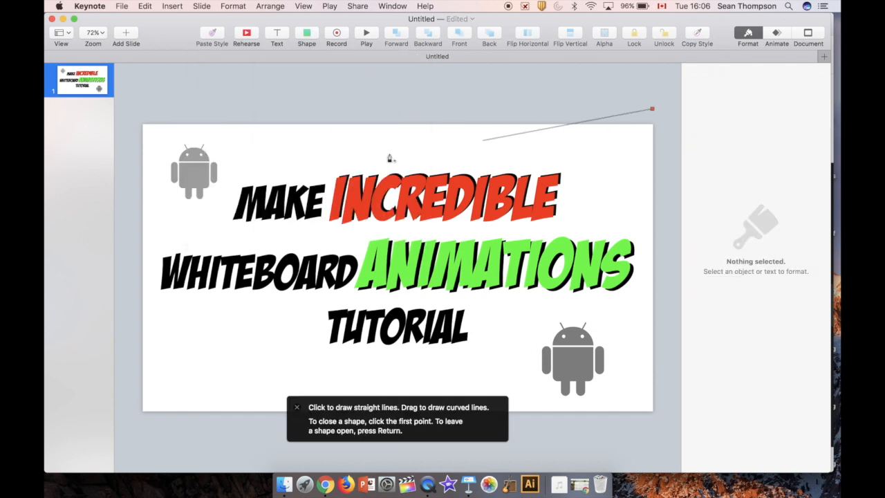
{"action": "left_click", "coordinate": [133, 190]}
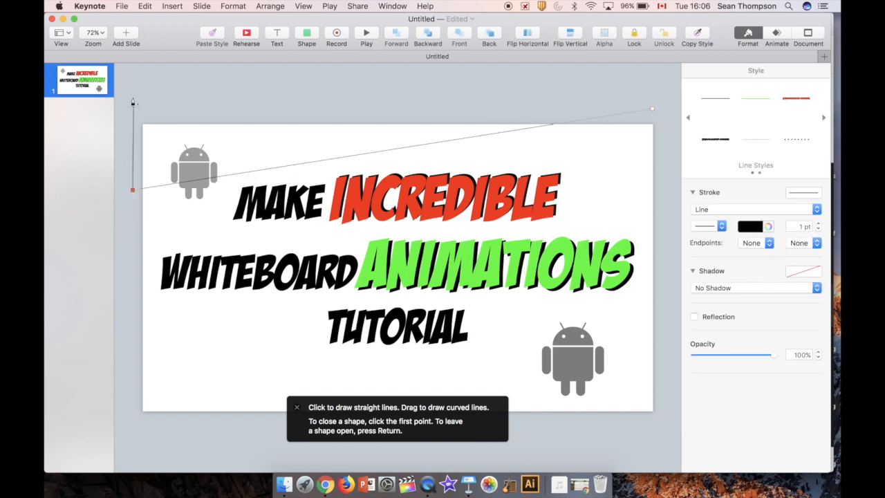
{"action": "left_click", "coordinate": [133, 100]}
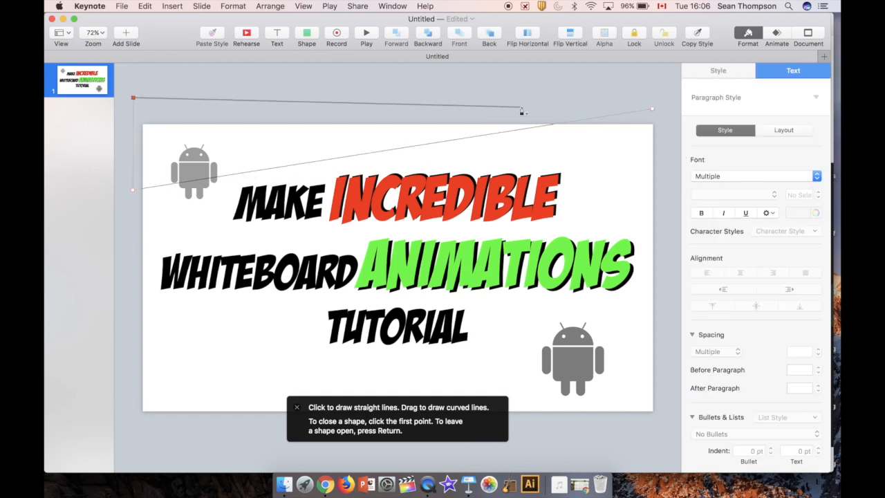
{"action": "left_click", "coordinate": [652, 109]}
Step: Give the triangle a Spring green colour fill
{"action": "left_click", "coordinate": [699, 71]}
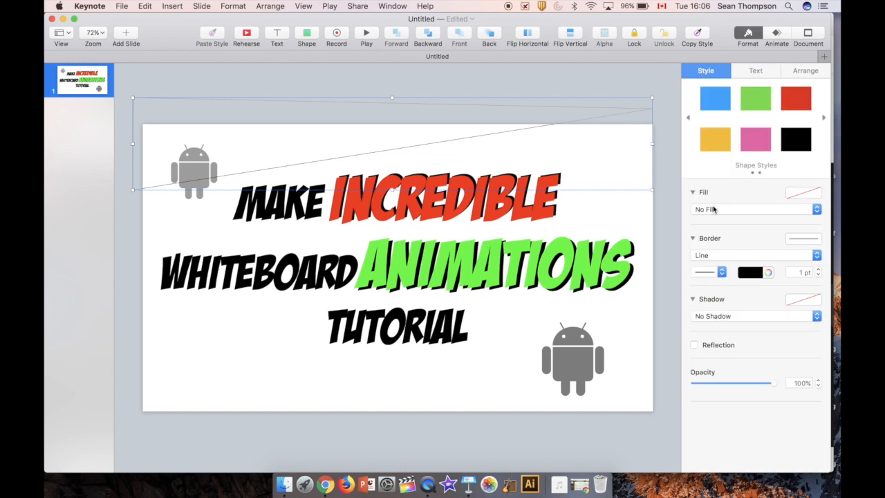
{"action": "left_click", "coordinate": [714, 209]}
{"action": "left_click", "coordinate": [716, 219]}
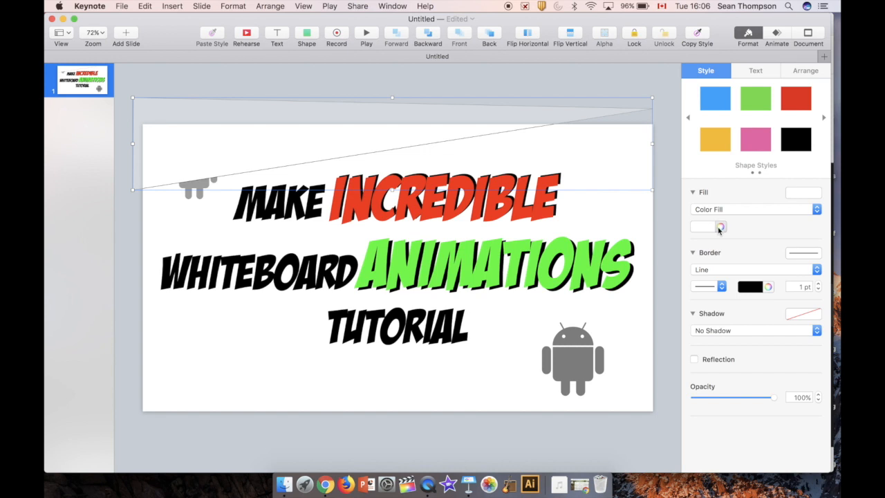
{"action": "left_click", "coordinate": [720, 227]}
{"action": "left_click", "coordinate": [609, 315]}
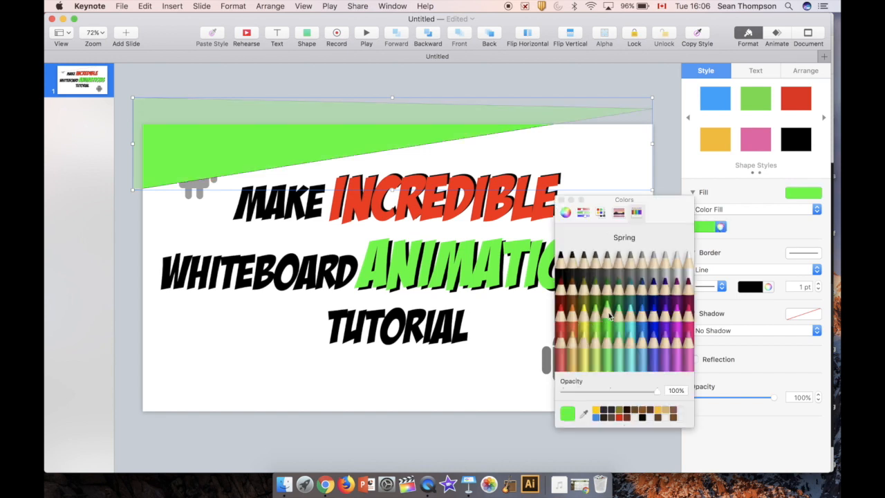
{"action": "left_click", "coordinate": [561, 200]}
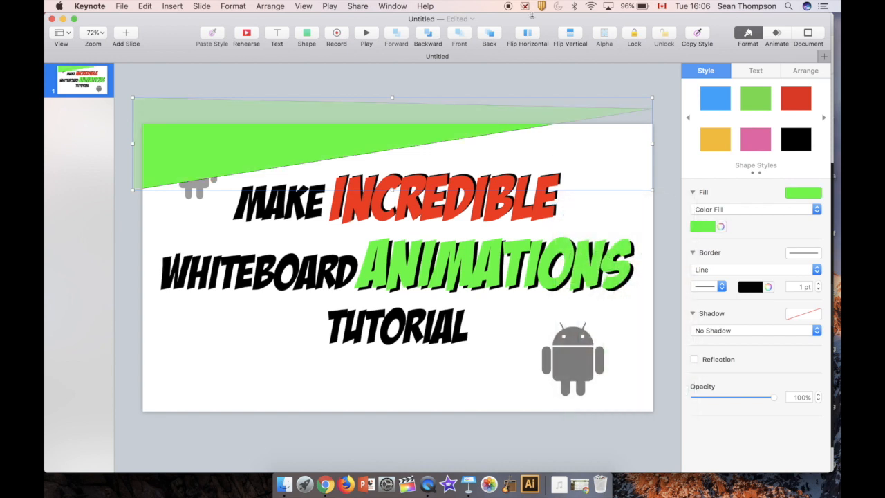
Step: Send the green triangle behind all other objects and remove its border
{"action": "left_click", "coordinate": [488, 35]}
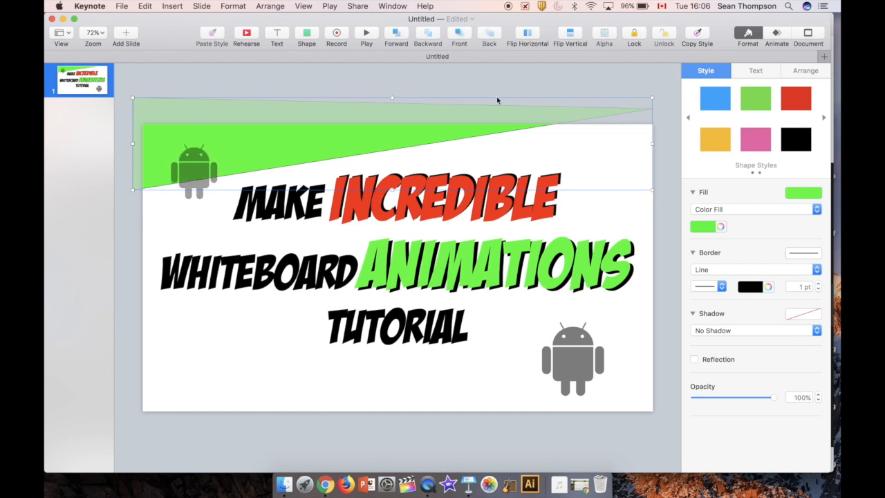
{"action": "left_click", "coordinate": [719, 270]}
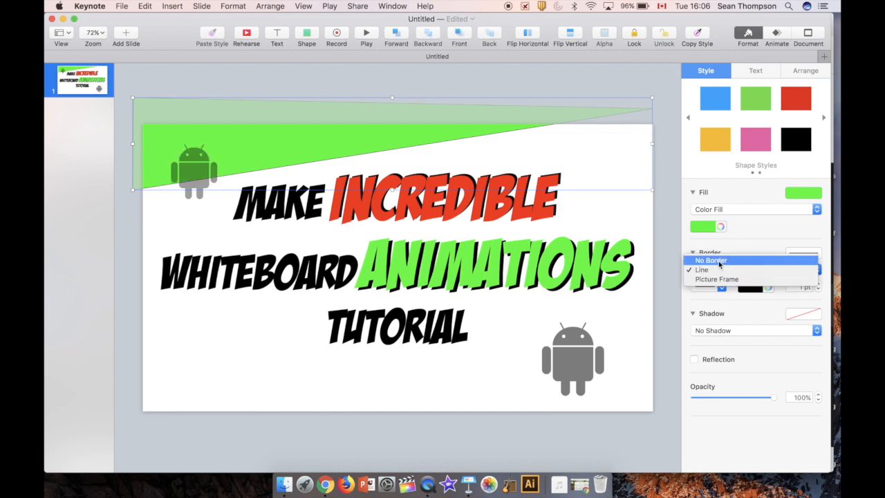
{"action": "left_click", "coordinate": [712, 258]}
Step: Shrink the upper-left Android logo further so that it fits over the green triangle
{"action": "left_click", "coordinate": [200, 170]}
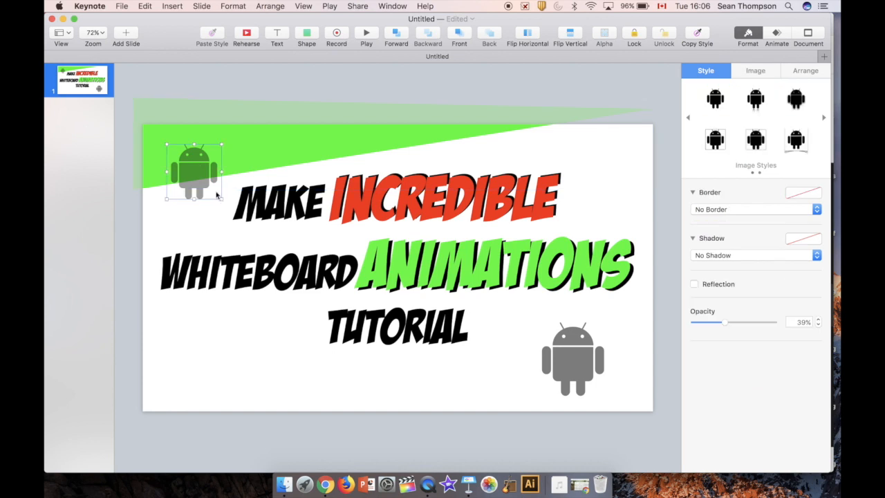
{"action": "left_click_drag", "start_coordinate": [220, 198], "coordinate": [204, 187]}
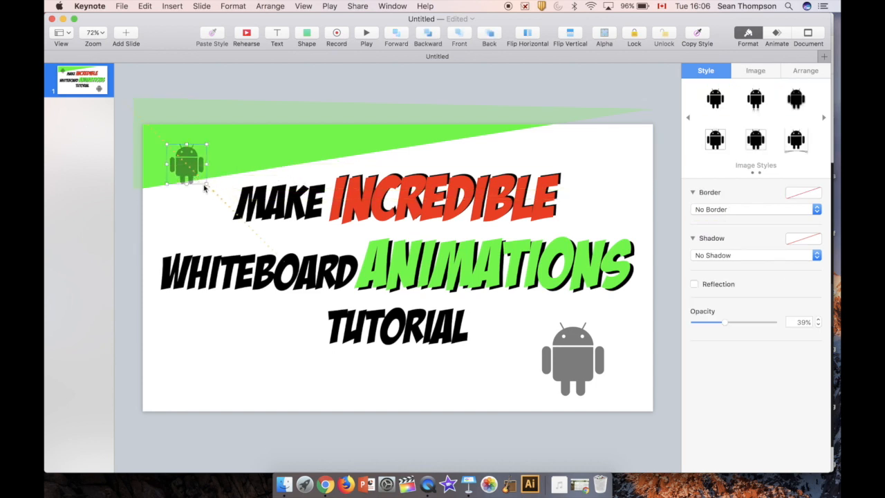
Step: Duplicate the green triangle further down the slide and flip the copy both vertically and horizontally
{"action": "left_click", "coordinate": [272, 142]}
{"action": "left_click_drag", "start_coordinate": [272, 141], "coordinate": [266, 215]}
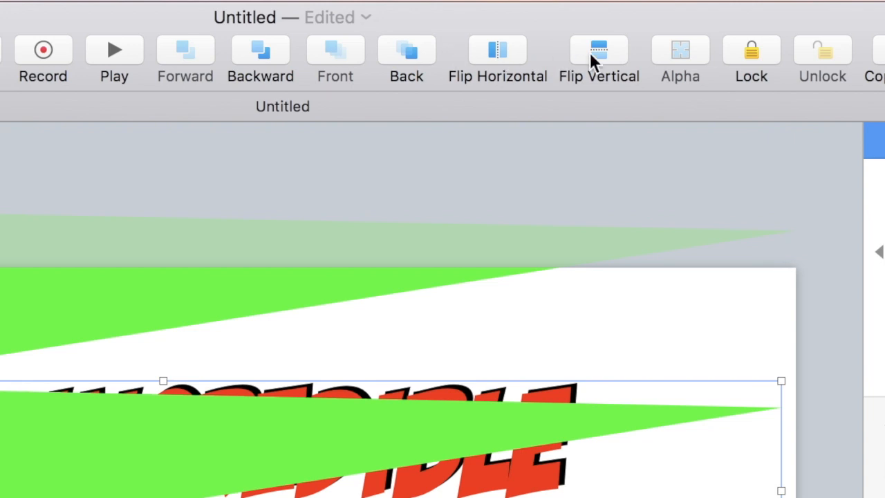
{"action": "left_click", "coordinate": [590, 52]}
{"action": "left_click", "coordinate": [499, 59]}
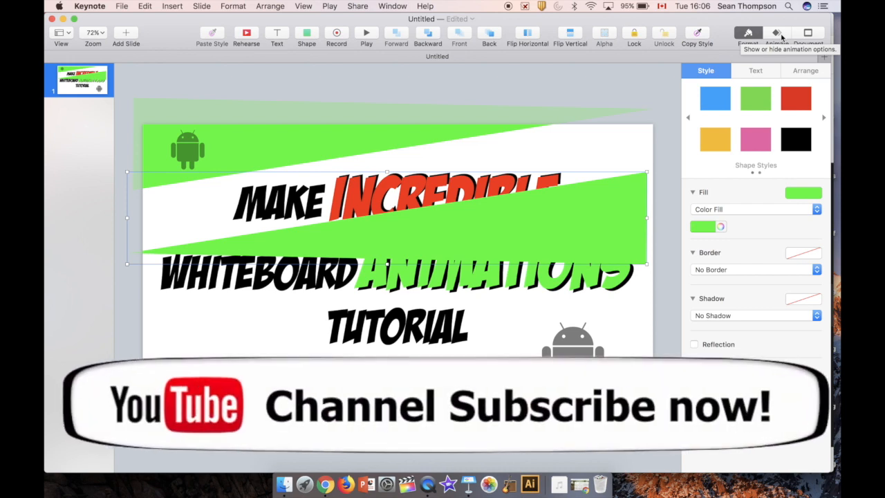
Step: Flip the duplicated green triangle horizontally and back again
{"action": "left_click", "coordinate": [800, 73]}
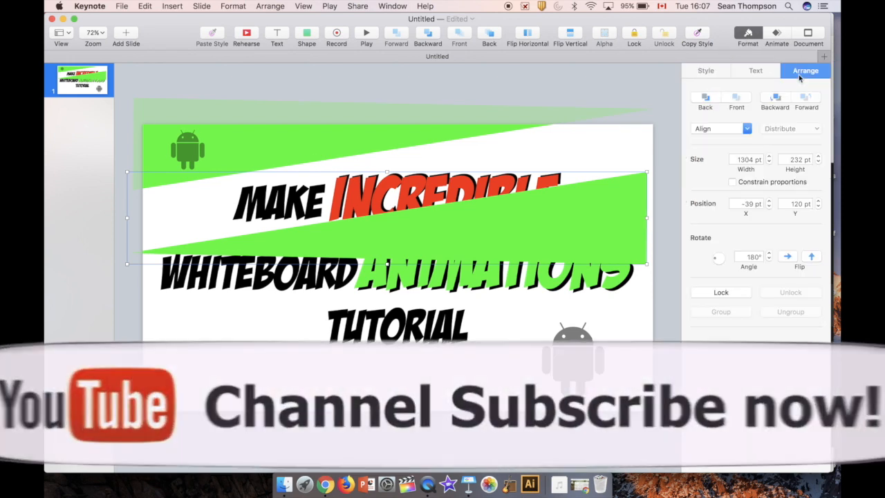
{"action": "left_click", "coordinate": [788, 257]}
{"action": "left_click", "coordinate": [788, 257]}
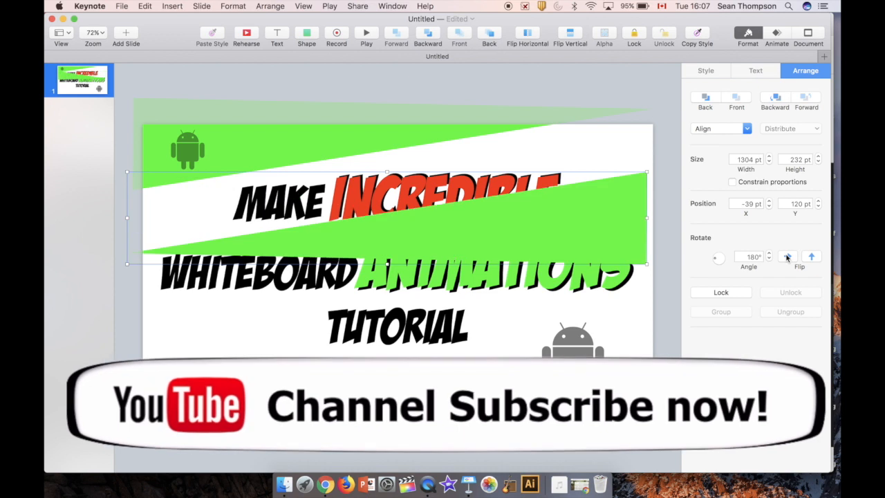